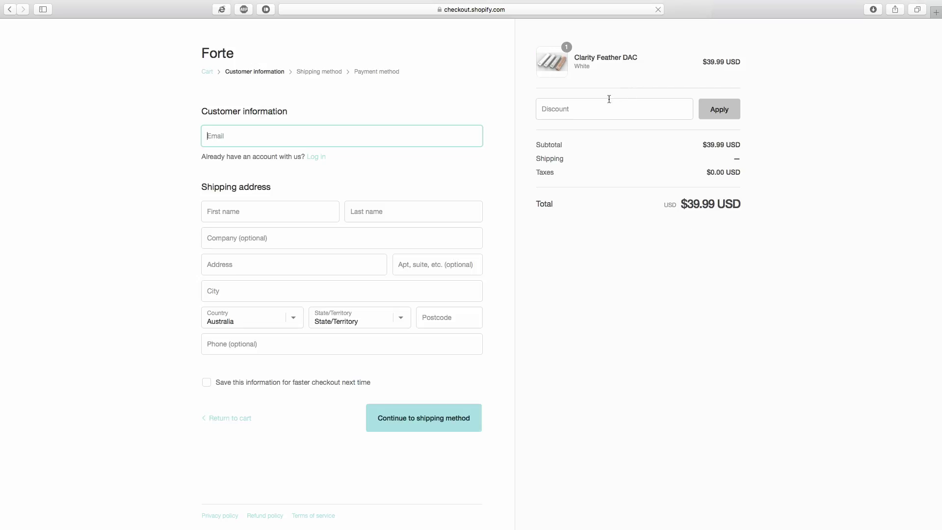
- Apply the discount code JAMES5 to the Clarity Feather DAC order at checkout
{"action": "type", "text": "JAMES5"}
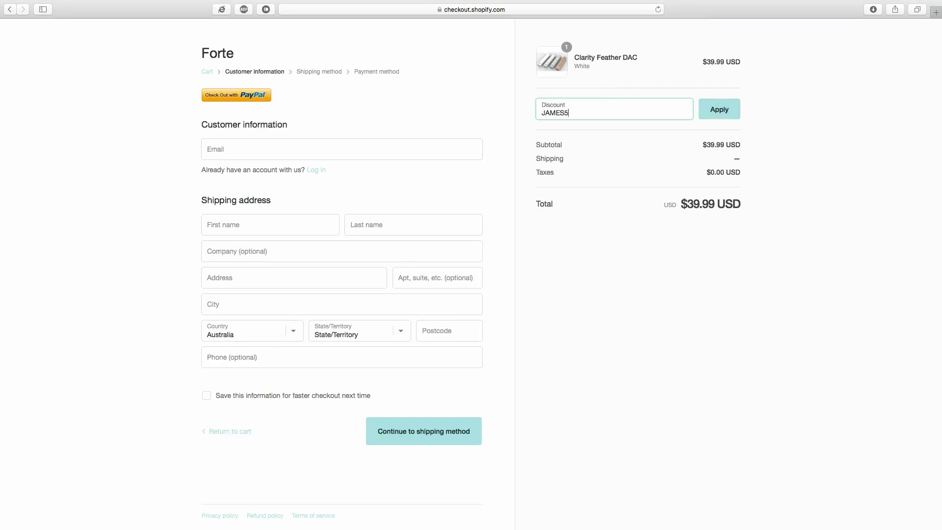
{"action": "key", "text": "Return"}
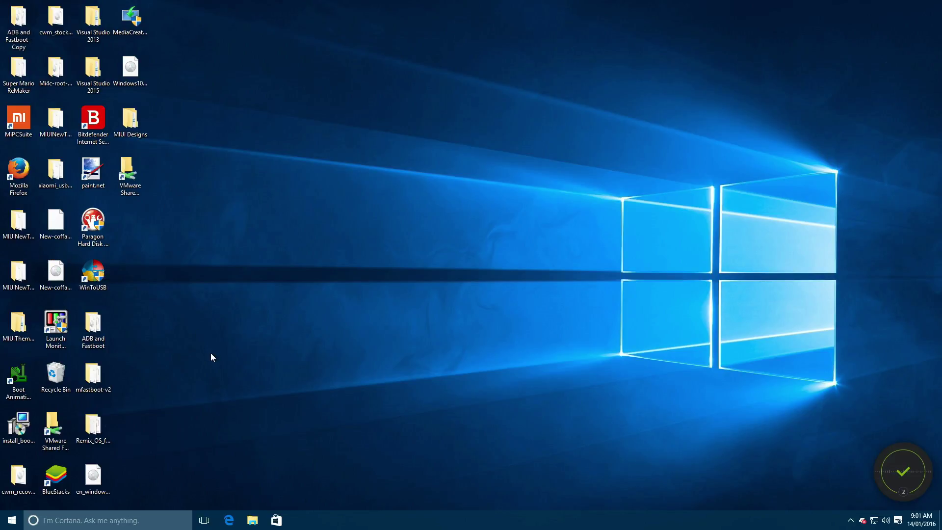
{"action": "left_click", "coordinate": [101, 435]}
{"action": "double_click", "coordinate": [101, 434]}
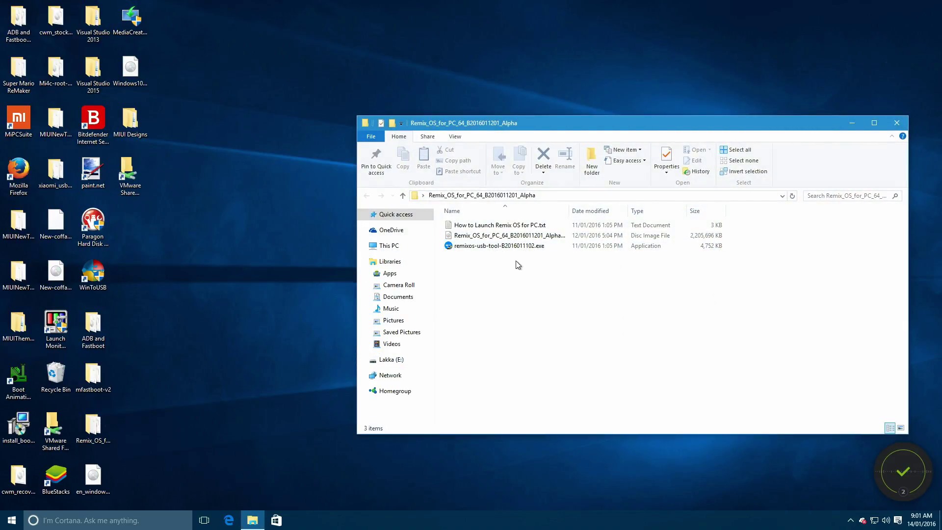
- Switch to Firefox, go to the Remix OS for PC download section on jide.com and accept the developer notice
{"action": "left_click", "coordinate": [229, 520]}
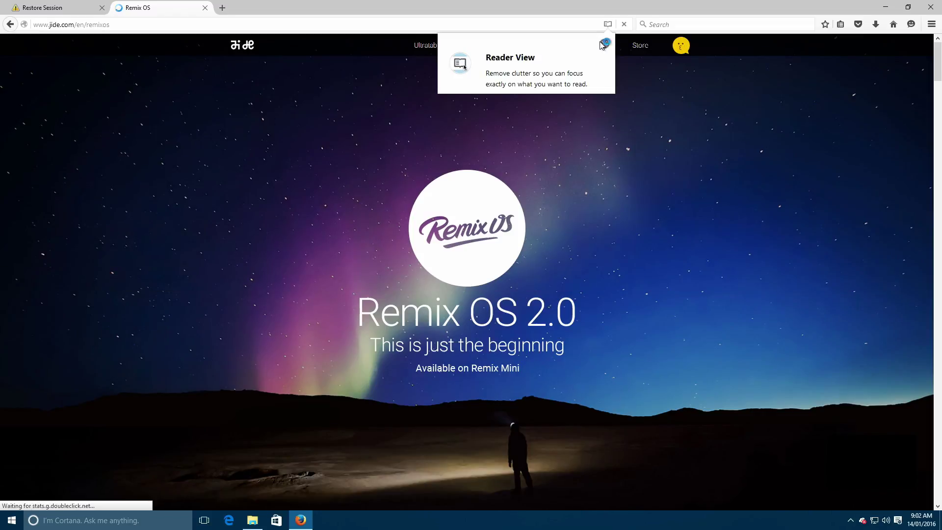
{"action": "left_click", "coordinate": [604, 43]}
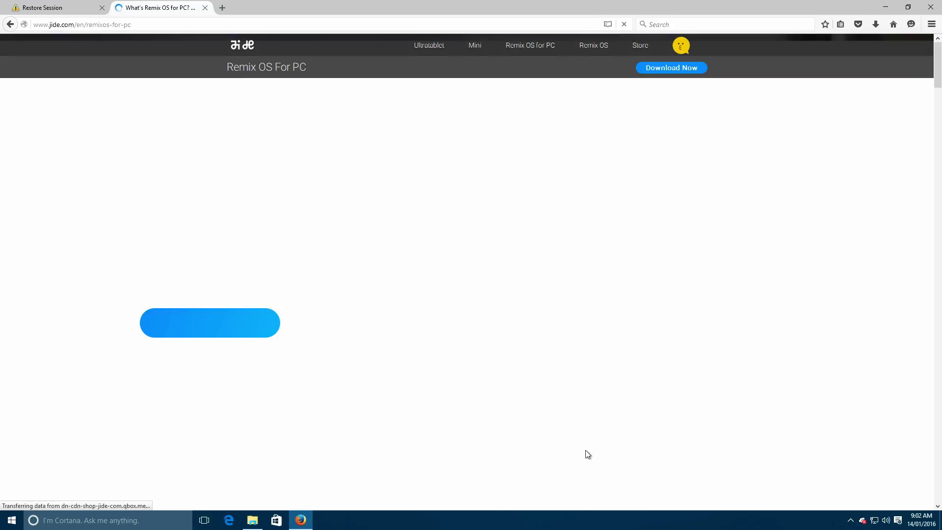
{"action": "left_click", "coordinate": [659, 68]}
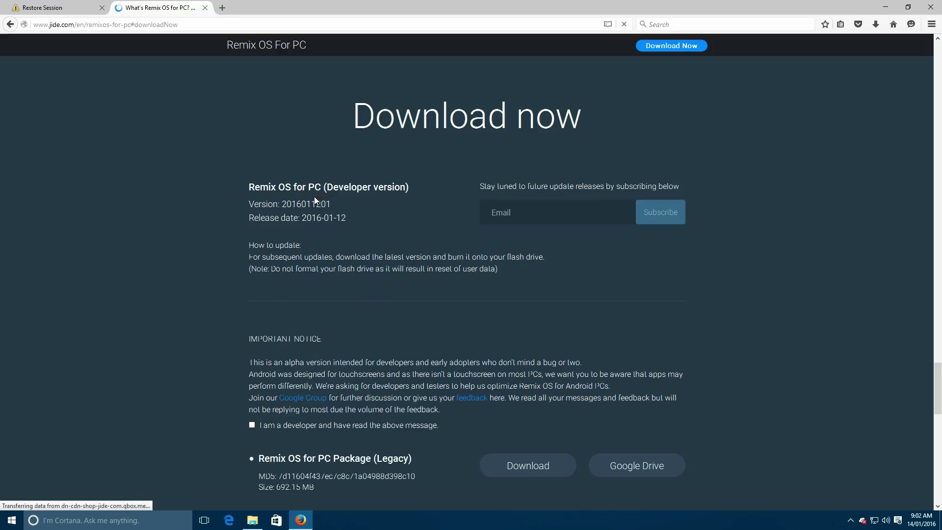
{"action": "left_click", "coordinate": [252, 425]}
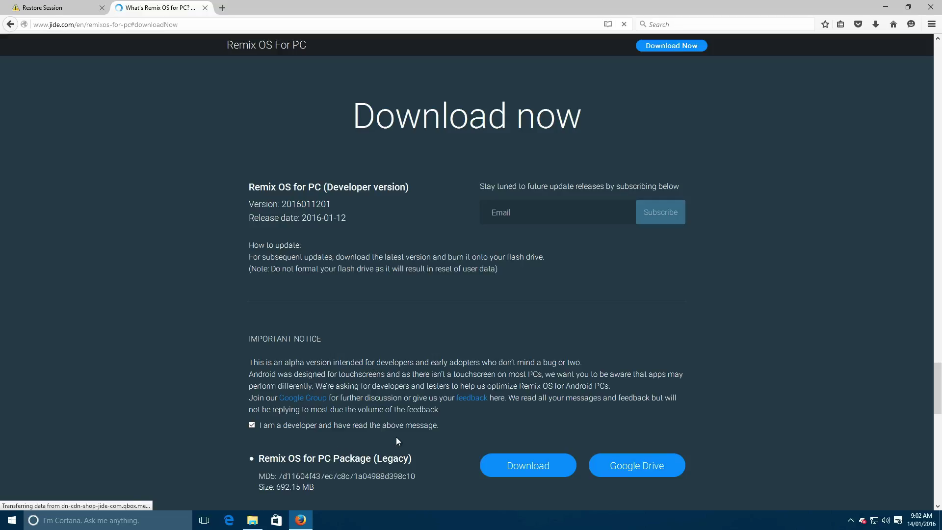
- Review the Remix OS for PC download package, notice and minimum system requirements, and minimise the browser
{"action": "scroll", "coordinate": [397, 441], "scroll_direction": "down", "scroll_amount": 2}
{"action": "scroll", "coordinate": [397, 440], "scroll_direction": "up", "scroll_amount": 1}
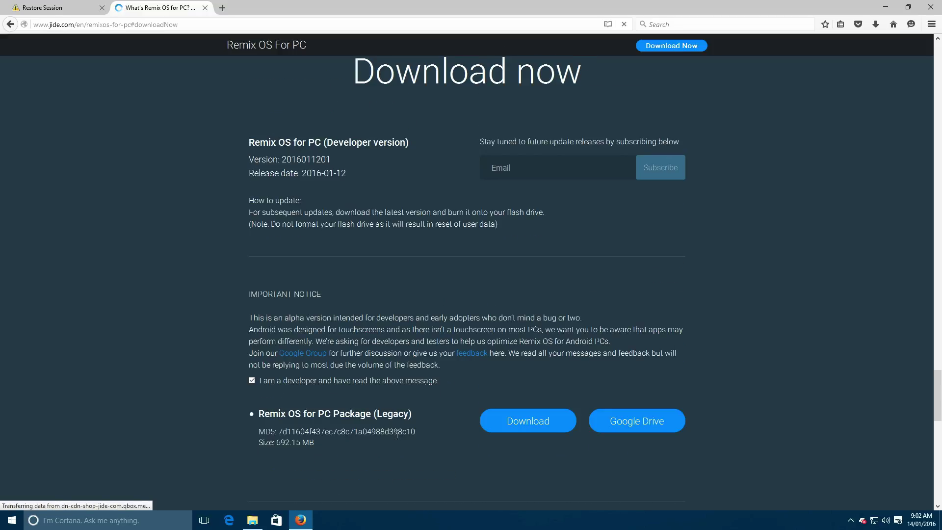
{"action": "scroll", "coordinate": [438, 410], "scroll_direction": "down", "scroll_amount": 1}
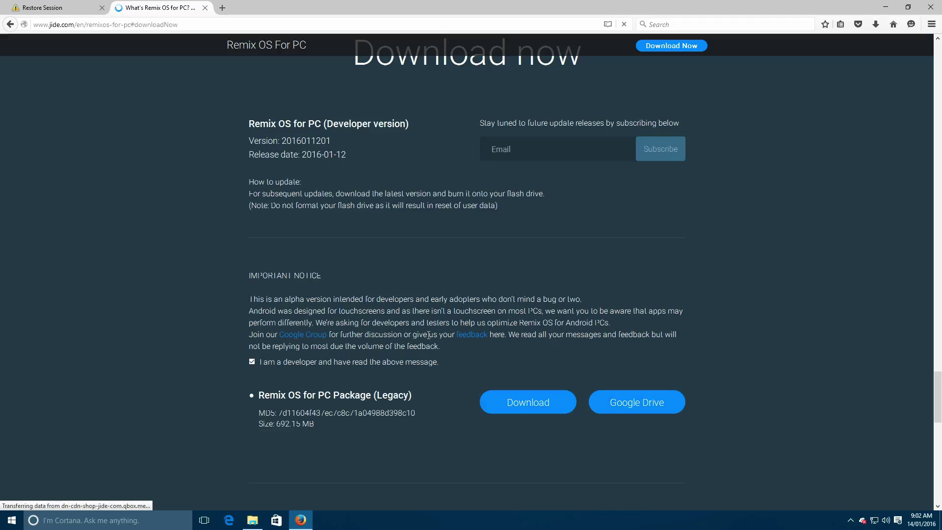
{"action": "scroll", "coordinate": [503, 354], "scroll_direction": "down", "scroll_amount": 10}
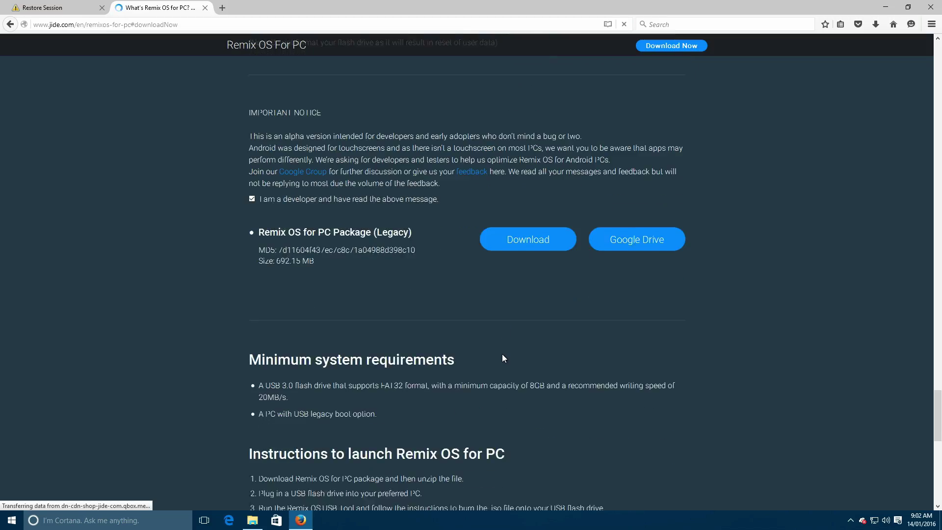
{"action": "scroll", "coordinate": [502, 355], "scroll_direction": "up", "scroll_amount": 10}
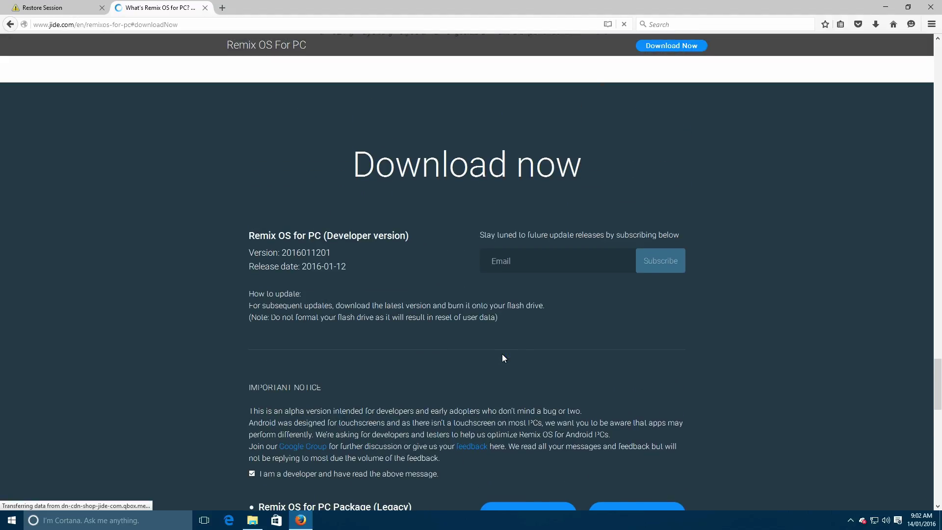
{"action": "scroll", "coordinate": [501, 358], "scroll_direction": "down", "scroll_amount": 2}
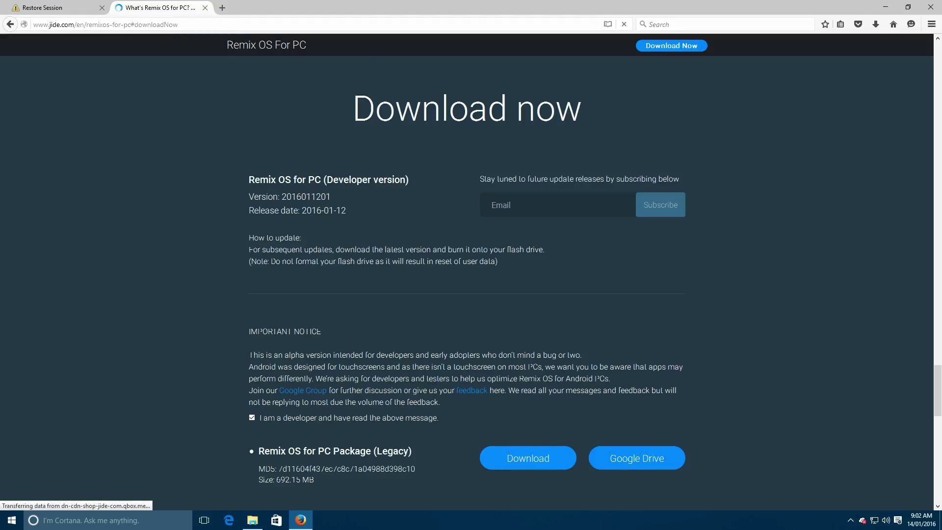
{"action": "left_click", "coordinate": [886, 7]}
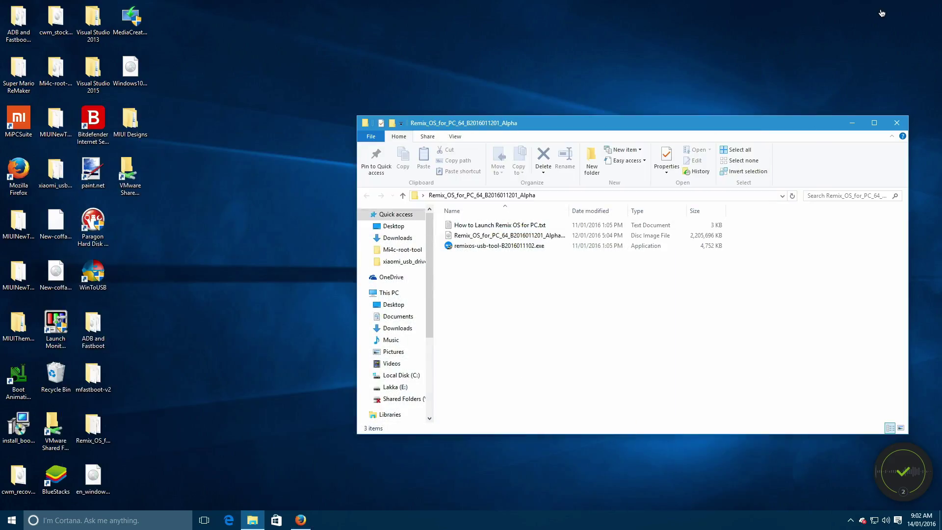
{"action": "left_click", "coordinate": [463, 236]}
{"action": "key", "text": "Menu"}
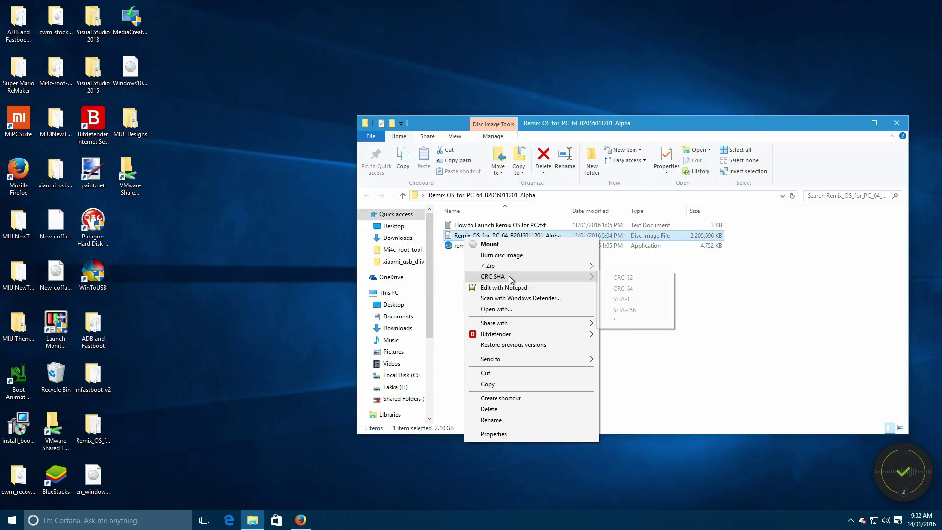
{"action": "left_click", "coordinate": [660, 264]}
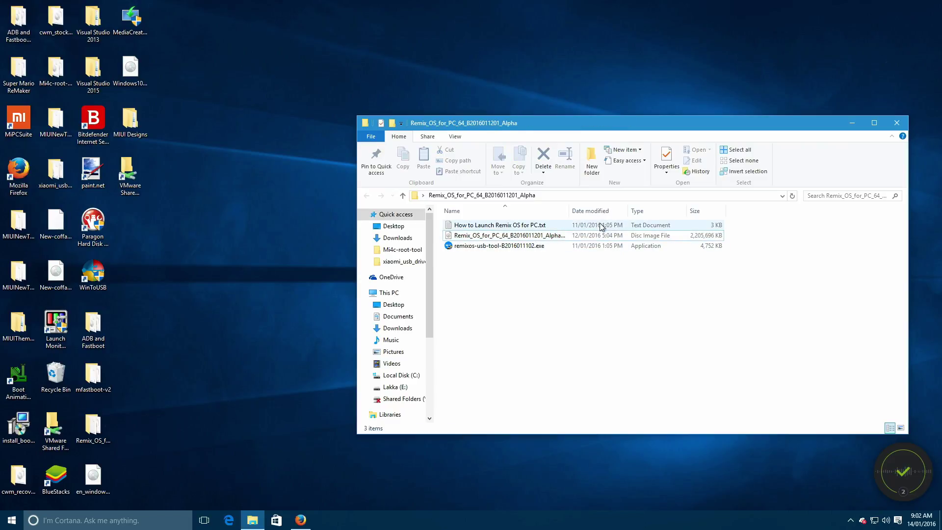
- Read through the instructions in How to Launch Remix OS for PC.txt and close the file
{"action": "left_click", "coordinate": [567, 228]}
{"action": "double_click", "coordinate": [567, 229]}
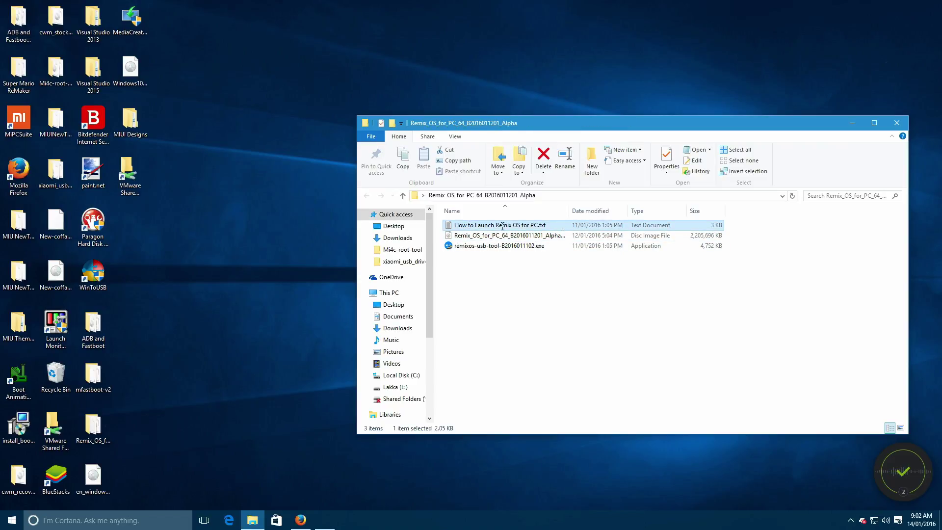
{"action": "scroll", "coordinate": [277, 300], "scroll_direction": "down", "scroll_amount": 15}
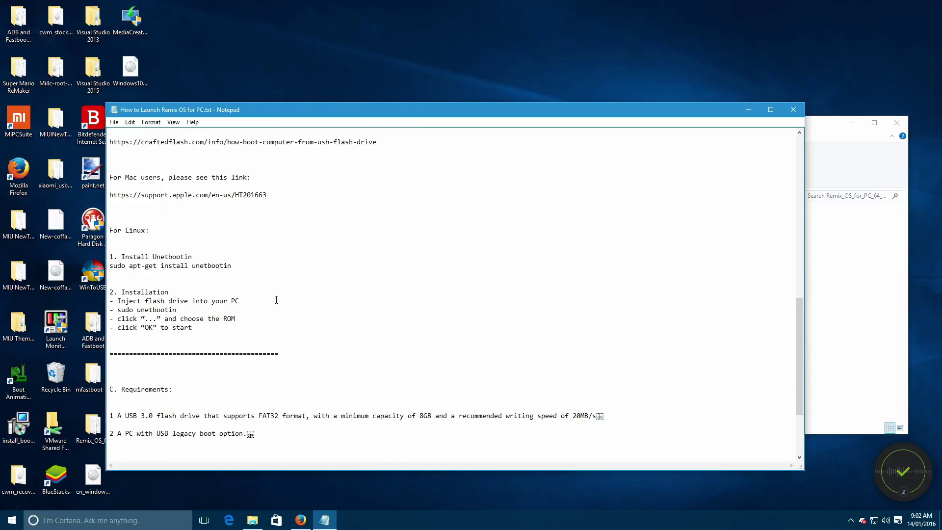
{"action": "left_click", "coordinate": [793, 109]}
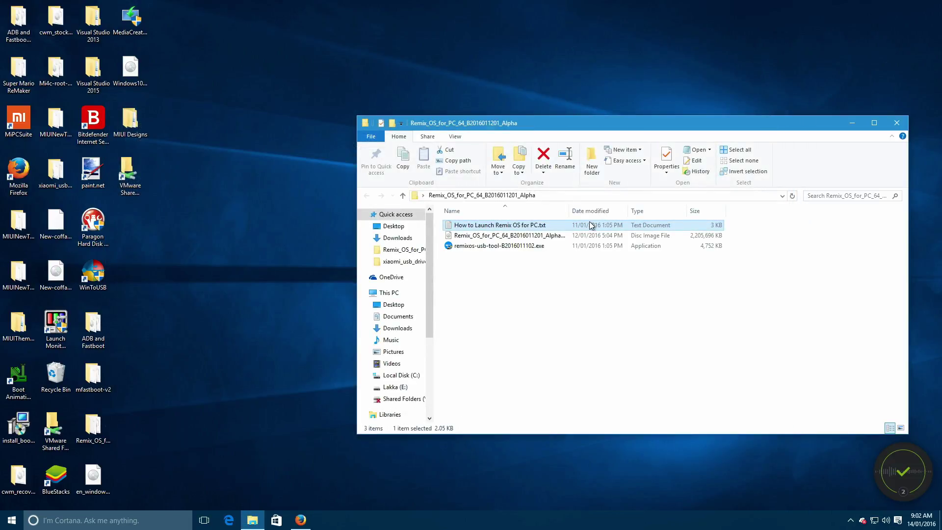
{"action": "double_click", "coordinate": [495, 248]}
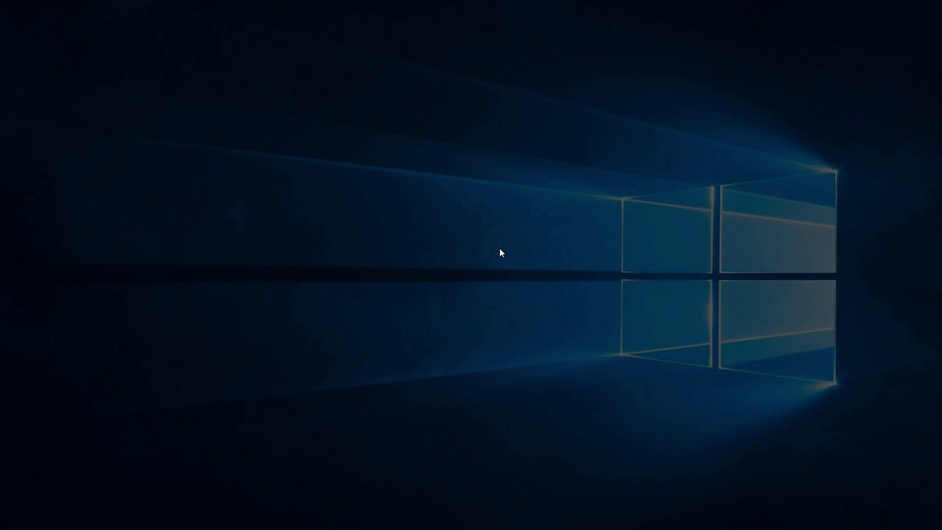
{"action": "left_click", "coordinate": [514, 279]}
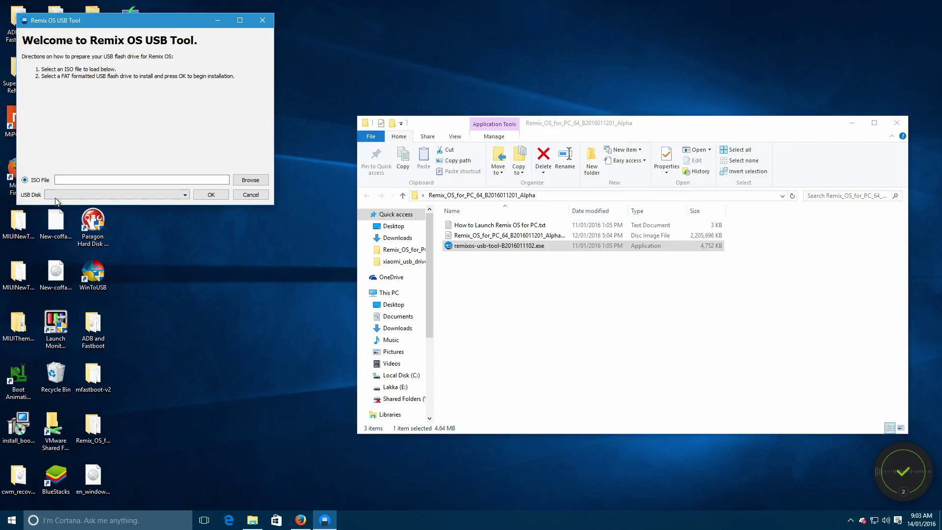
{"action": "left_click", "coordinate": [243, 185]}
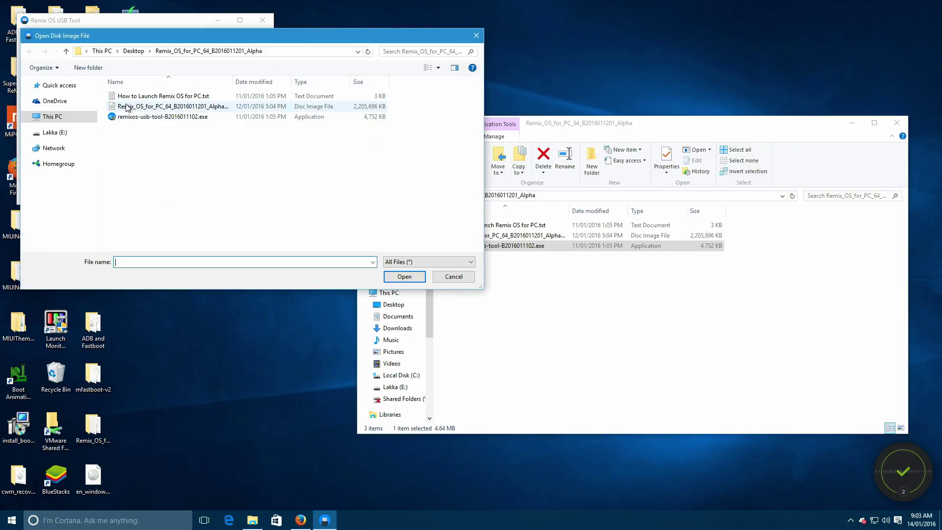
{"action": "double_click", "coordinate": [127, 106]}
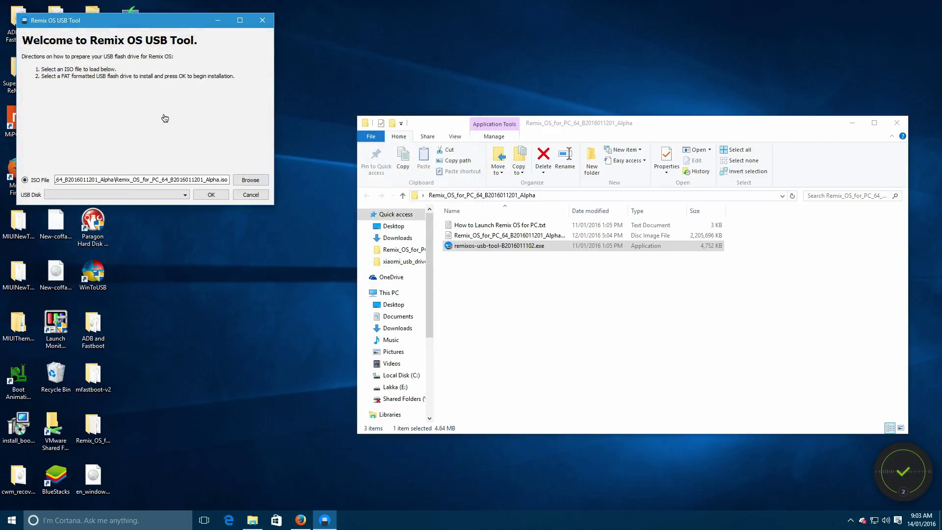
- Connect the Android-x86 Live (SanDisk Cruzer Switch) flash drive to the virtual machine and close the Remix OS USB Tool
{"action": "mouse_move", "coordinate": [143, 2]}
{"action": "left_click", "coordinate": [188, 30]}
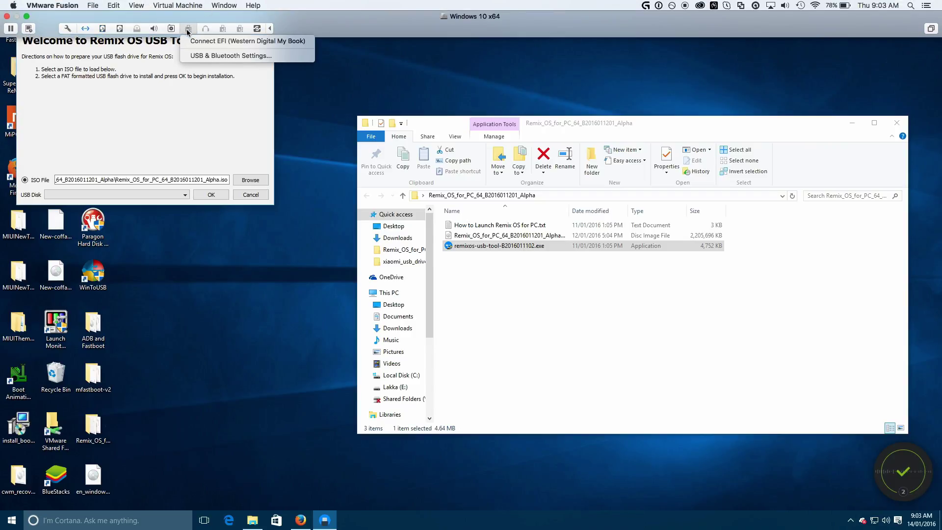
{"action": "left_click", "coordinate": [222, 32]}
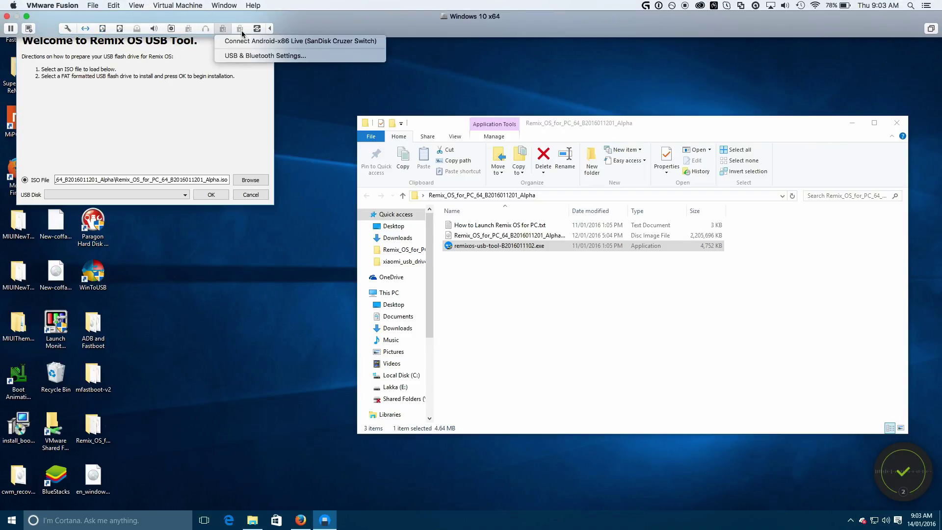
{"action": "left_click", "coordinate": [240, 29]}
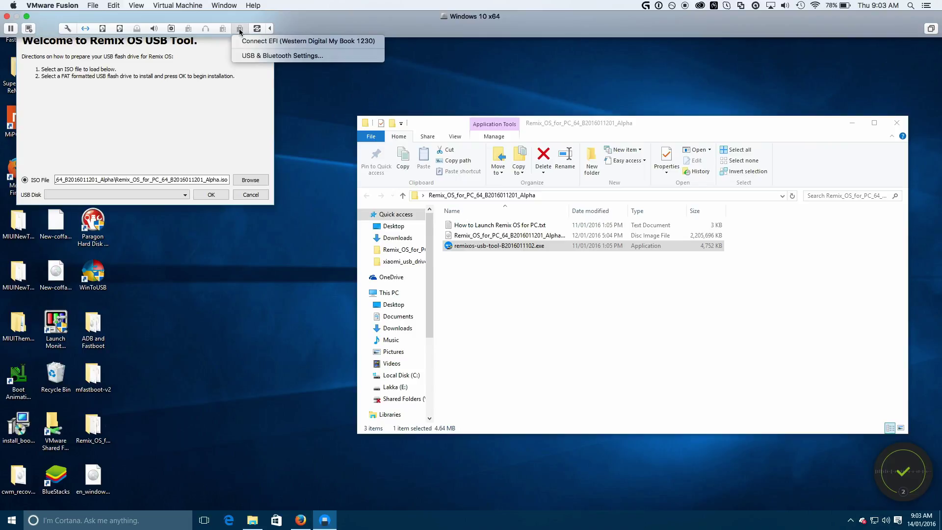
{"action": "left_click", "coordinate": [238, 30]}
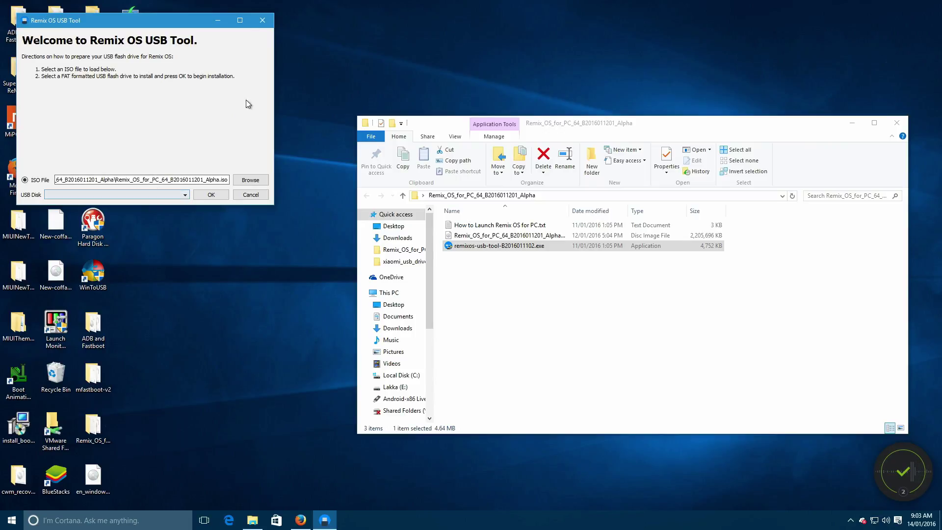
{"action": "left_click", "coordinate": [263, 20]}
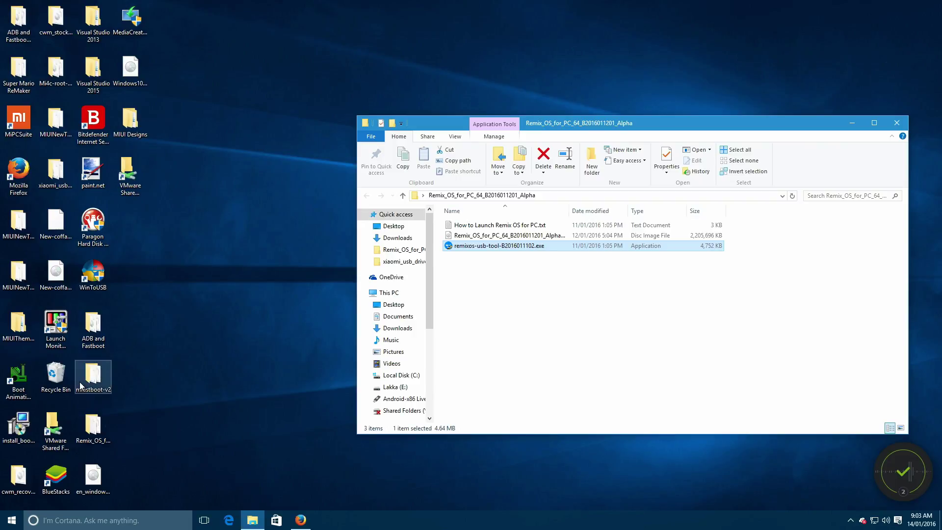
- Switch to Firefox and download the Rufus 2.6 installer from rufus.akeo.ie
{"action": "left_click", "coordinate": [54, 518]}
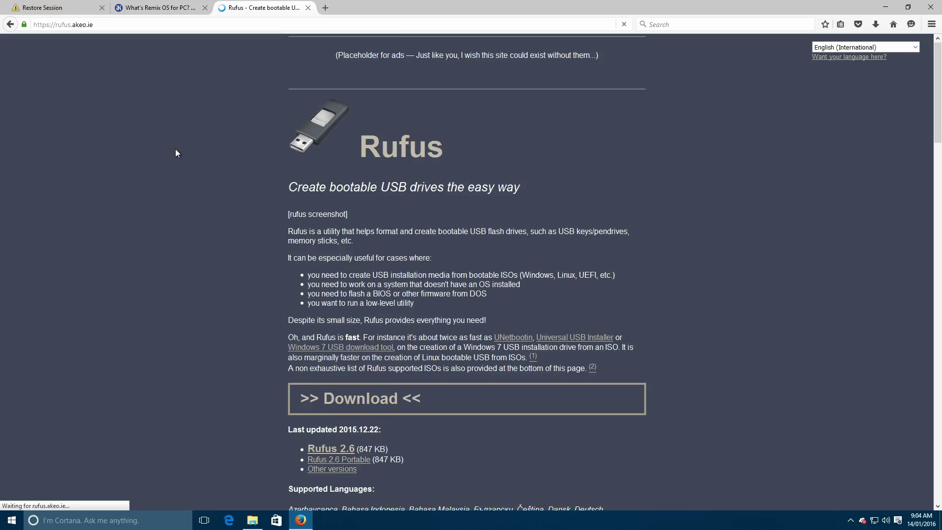
{"action": "scroll", "coordinate": [325, 340], "scroll_direction": "down", "scroll_amount": 1}
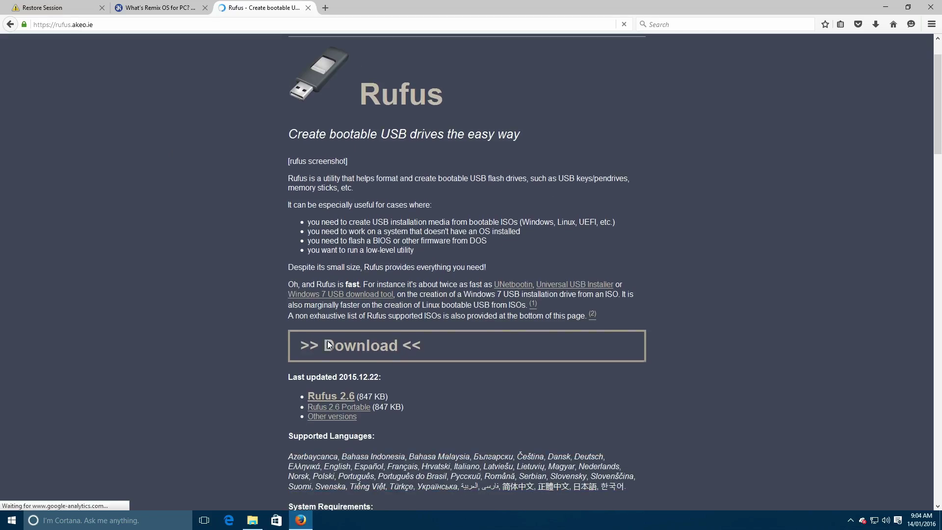
{"action": "scroll", "coordinate": [333, 392], "scroll_direction": "down", "scroll_amount": 7}
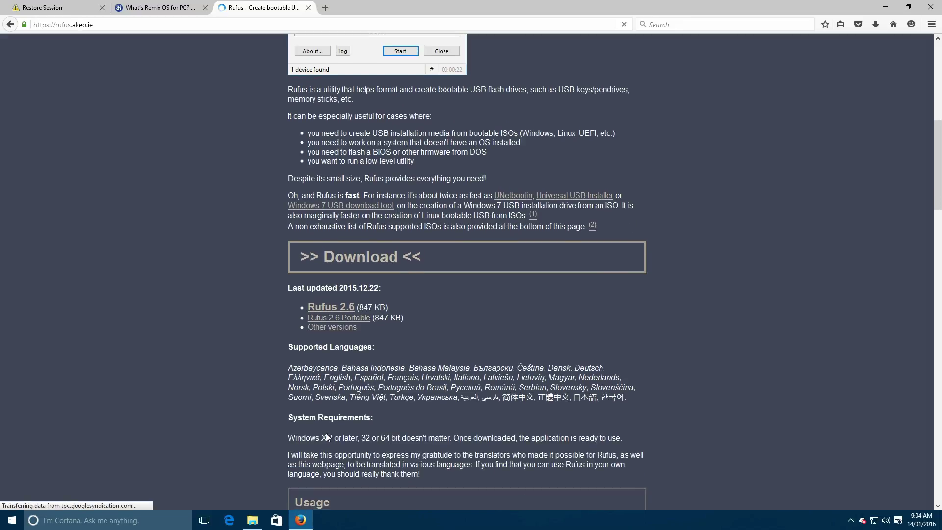
{"action": "left_click", "coordinate": [347, 307]}
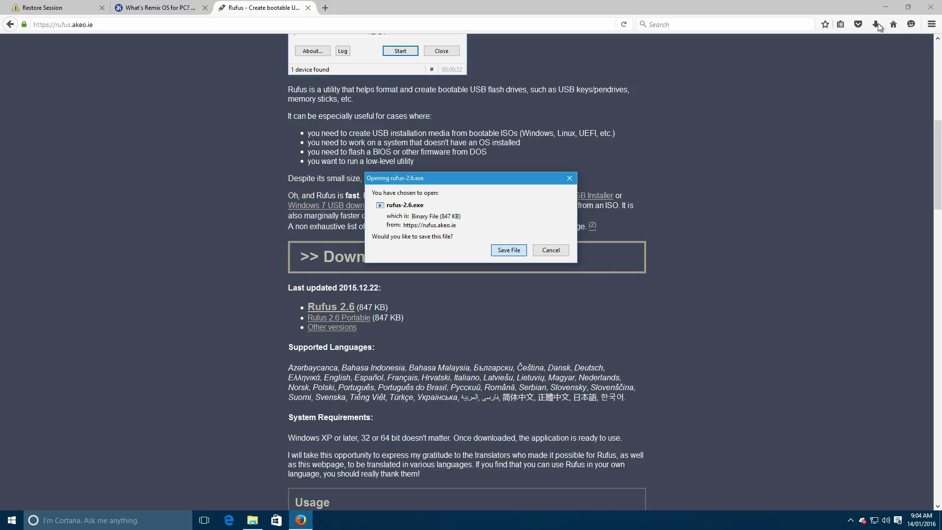
{"action": "key", "text": "Return"}
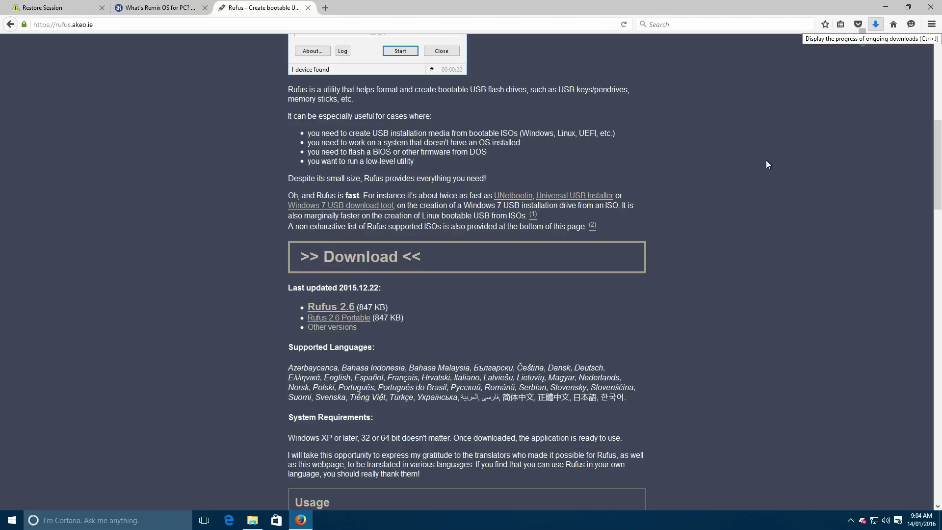
- Run the downloaded rufus-2.6.exe, permit it to make changes and allow it to check for updates online
{"action": "left_click", "coordinate": [876, 24]}
{"action": "left_click", "coordinate": [778, 69]}
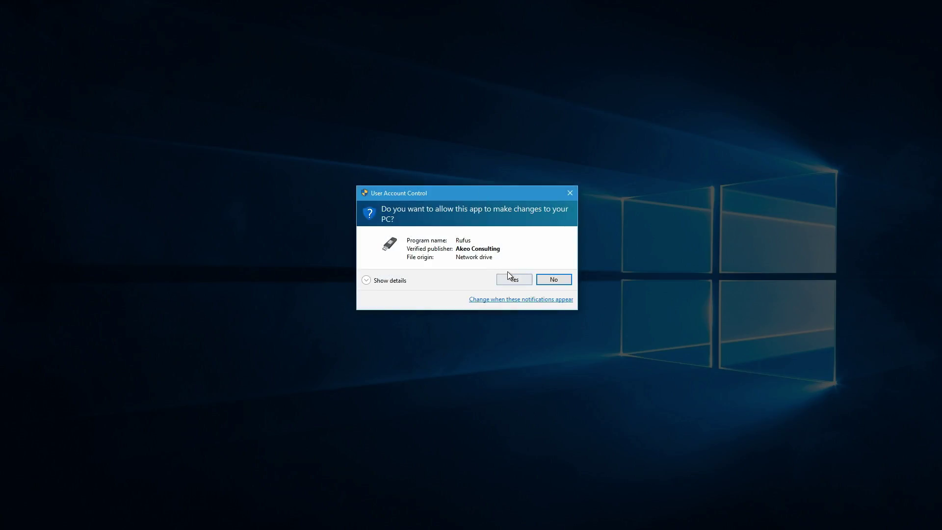
{"action": "left_click", "coordinate": [508, 276]}
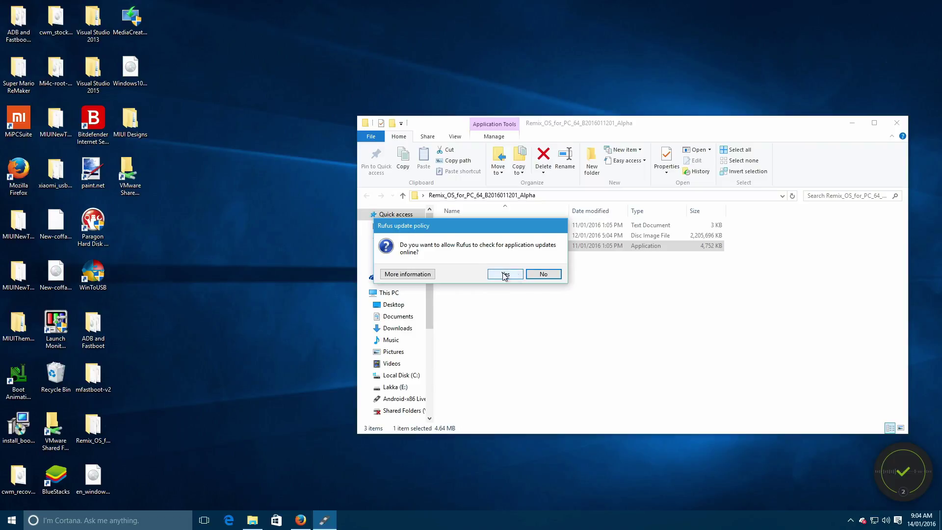
{"action": "left_click", "coordinate": [503, 273]}
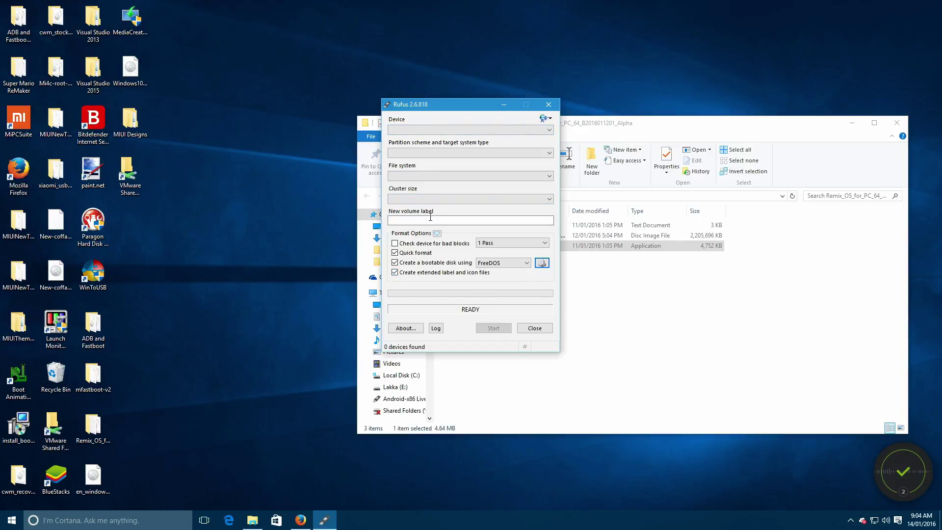
- Show Rufus's advanced options, list USB hard drives, and target Android-x86 LiveCD (F:) with the MBR partition scheme for BIOS or UEFI
{"action": "left_click", "coordinate": [437, 233]}
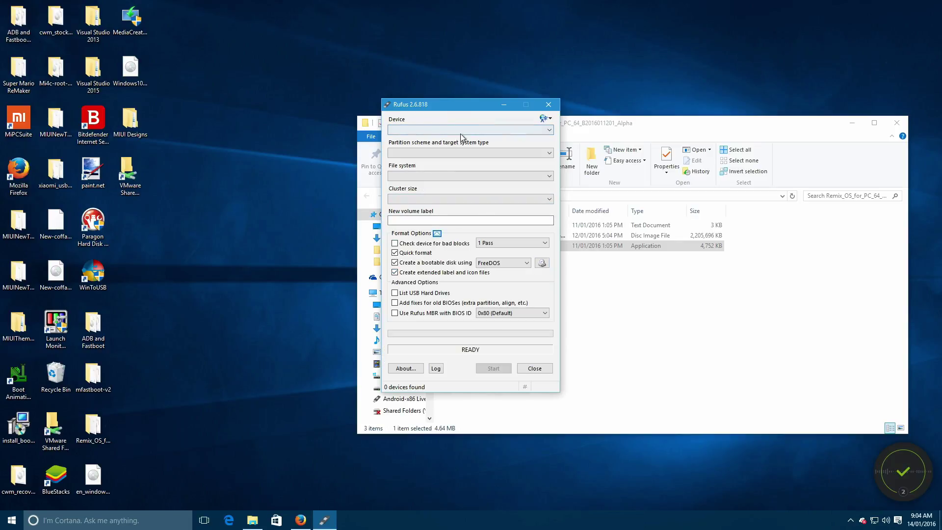
{"action": "left_click", "coordinate": [423, 294]}
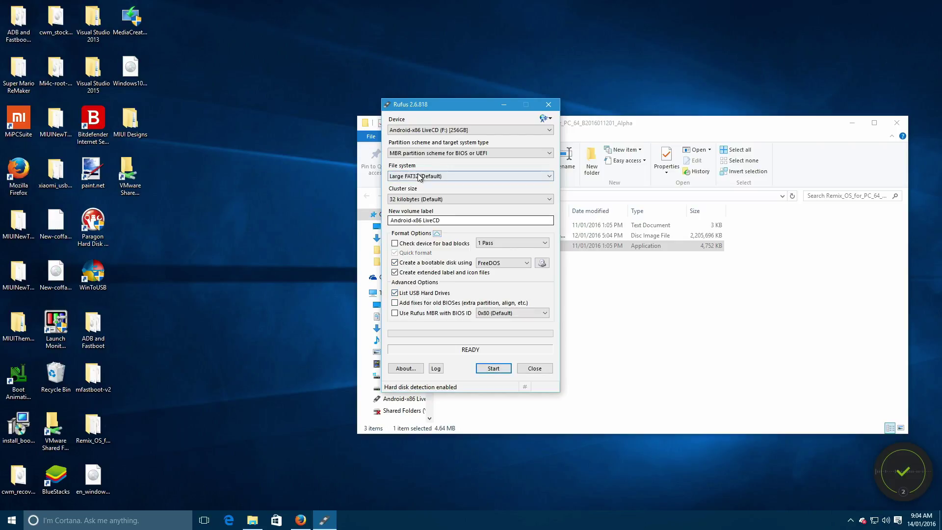
{"action": "left_click", "coordinate": [413, 130]}
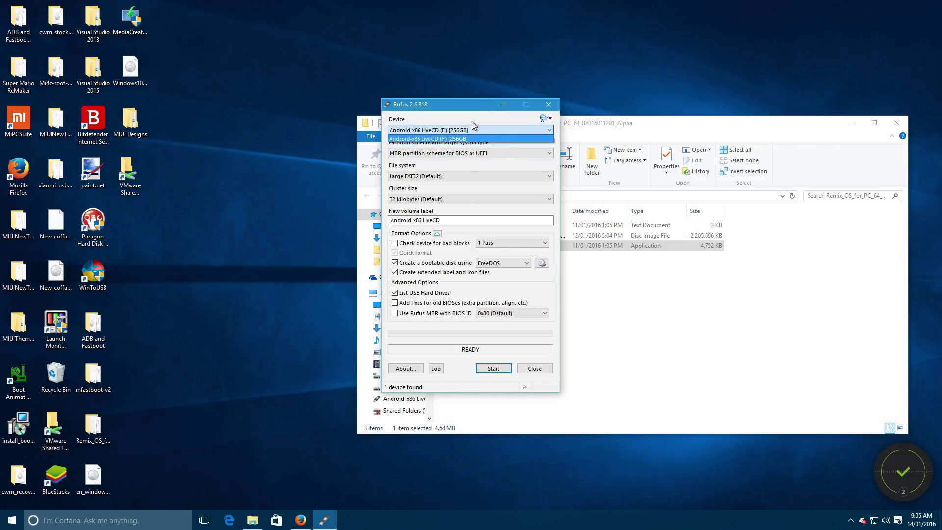
{"action": "left_click", "coordinate": [426, 132]}
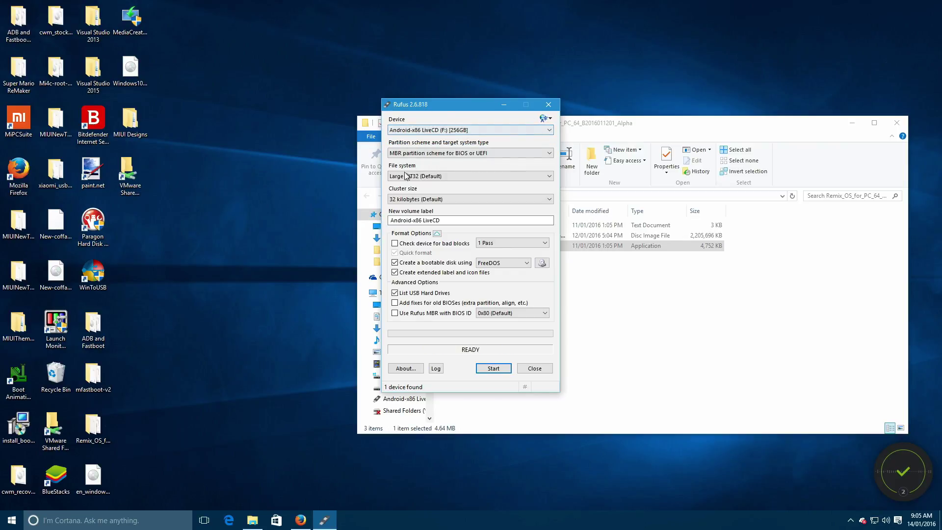
{"action": "left_click", "coordinate": [461, 152]}
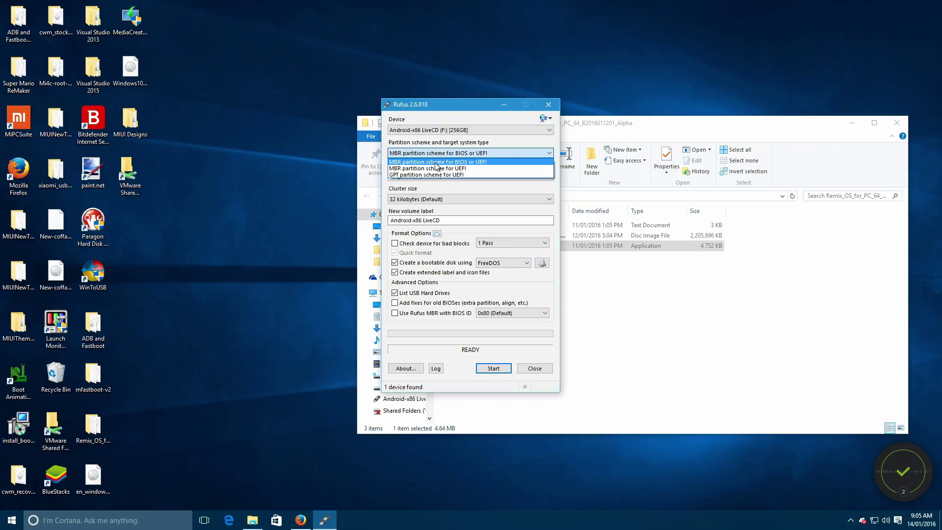
{"action": "left_click", "coordinate": [436, 162]}
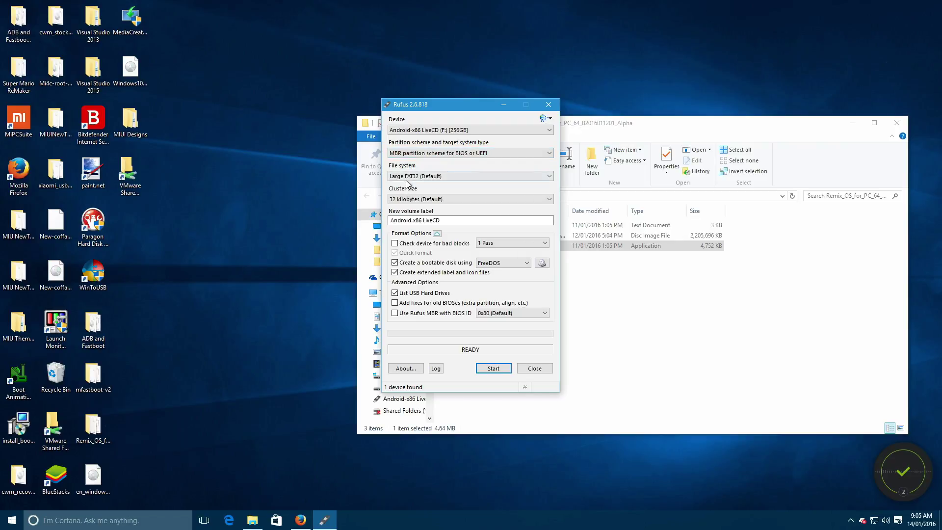
{"action": "left_click", "coordinate": [542, 264]}
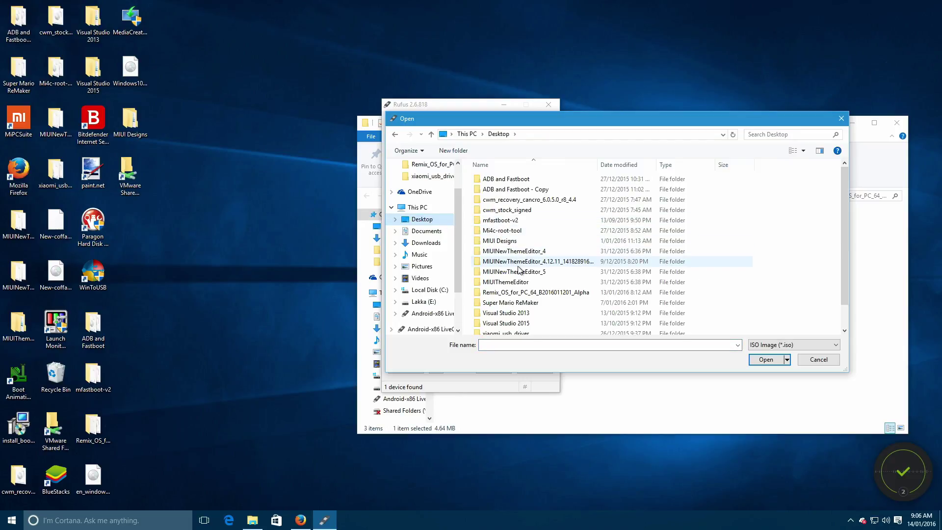
{"action": "scroll", "coordinate": [519, 270], "scroll_direction": "down", "scroll_amount": 1}
{"action": "double_click", "coordinate": [521, 269]}
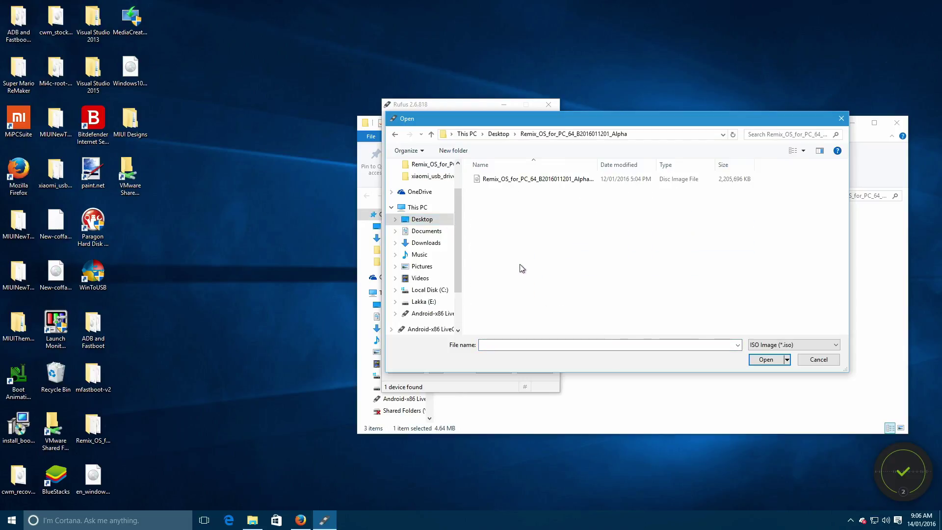
{"action": "double_click", "coordinate": [509, 179]}
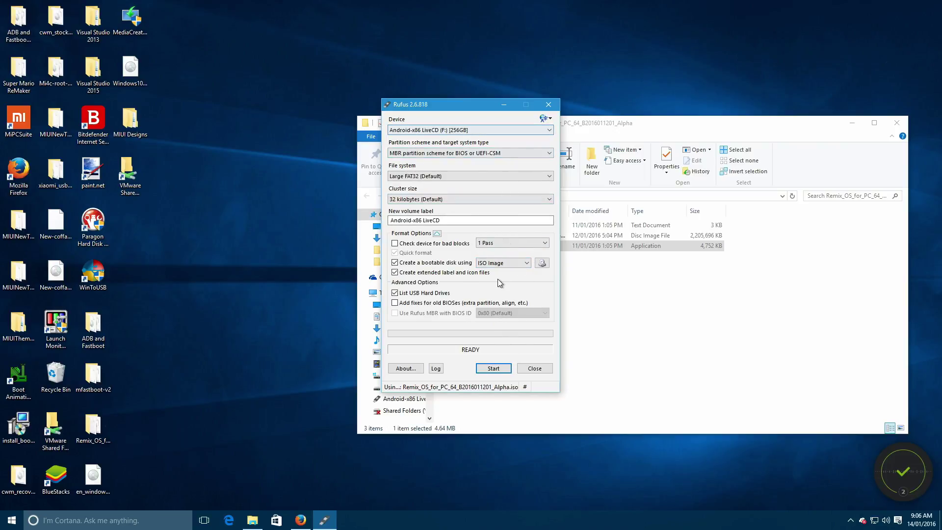
- Write the image to the drive in ISO Image mode, accepting the data erasure, and close Rufus and the folder window
{"action": "left_click", "coordinate": [482, 373]}
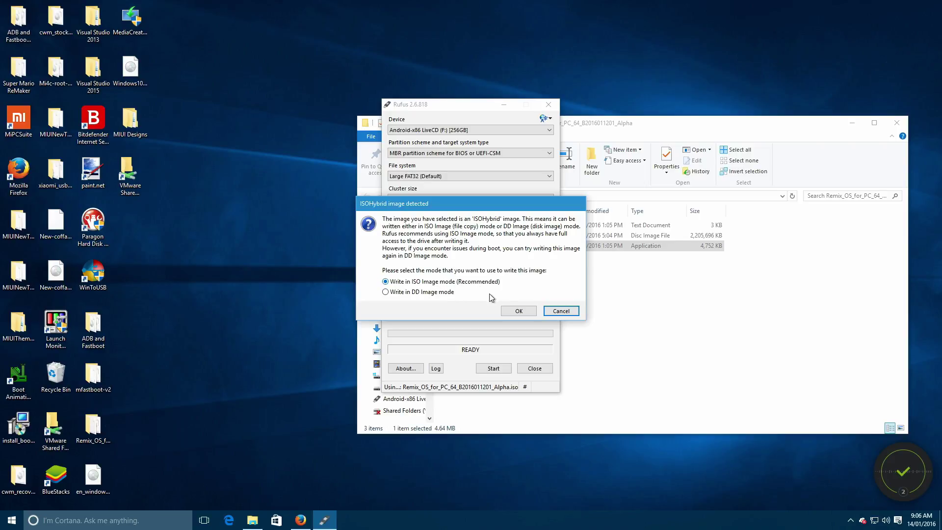
{"action": "left_click", "coordinate": [521, 310]}
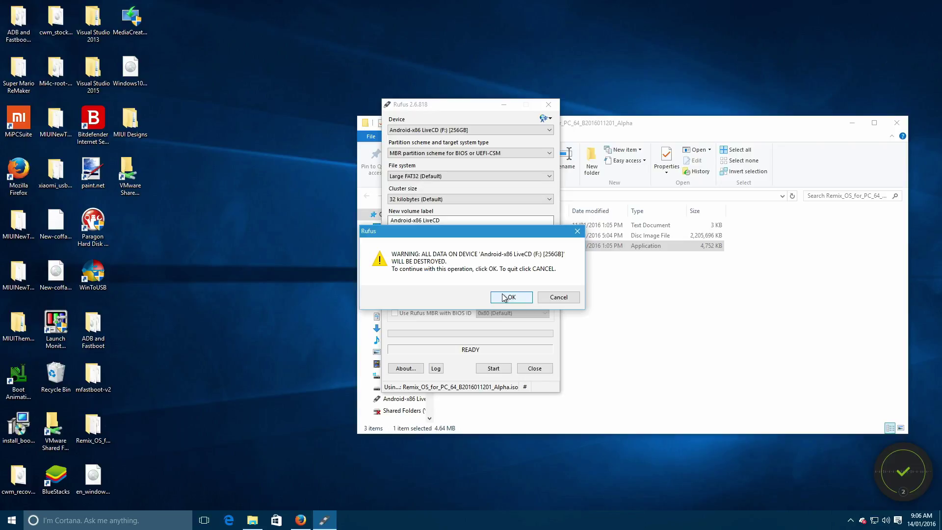
{"action": "left_click", "coordinate": [504, 298]}
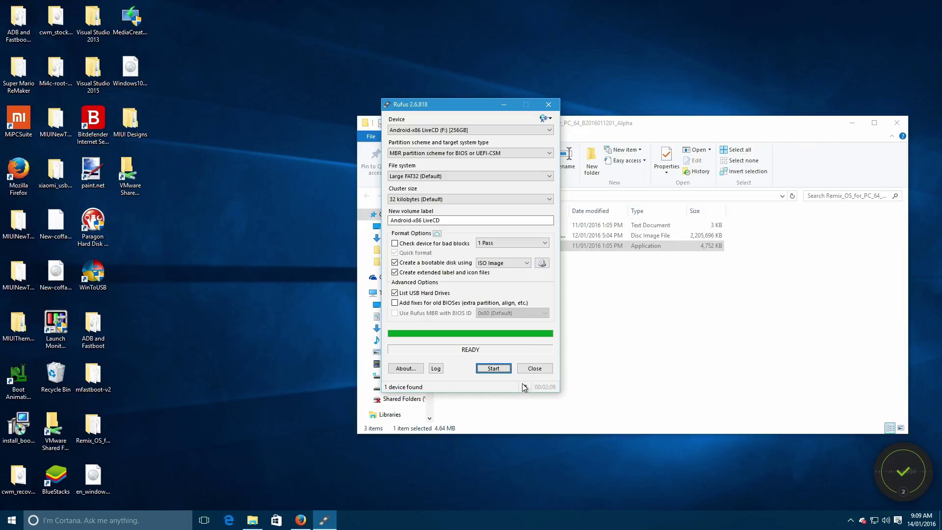
{"action": "left_click", "coordinate": [537, 372]}
{"action": "left_click", "coordinate": [897, 123]}
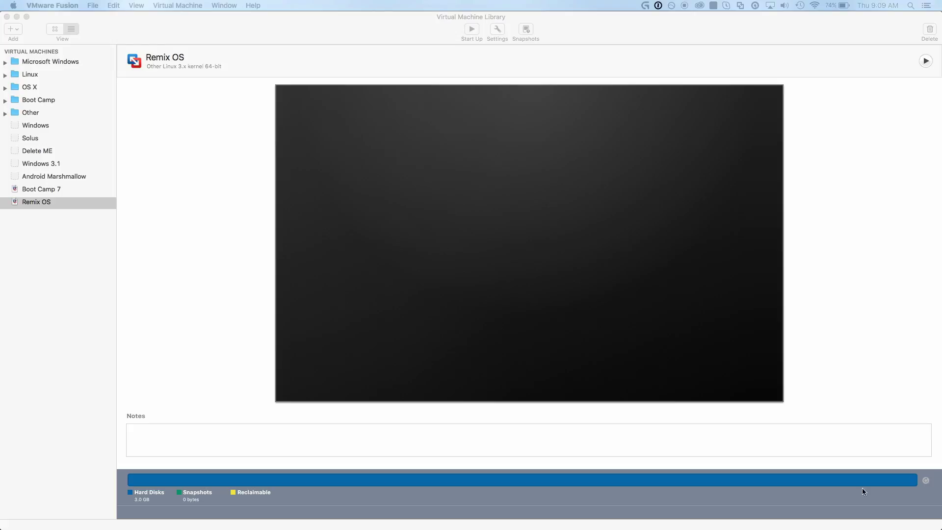
- Switch to the VMware Fusion Virtual Machine Library and start up the Remix OS virtual machine
{"action": "left_click", "coordinate": [28, 64]}
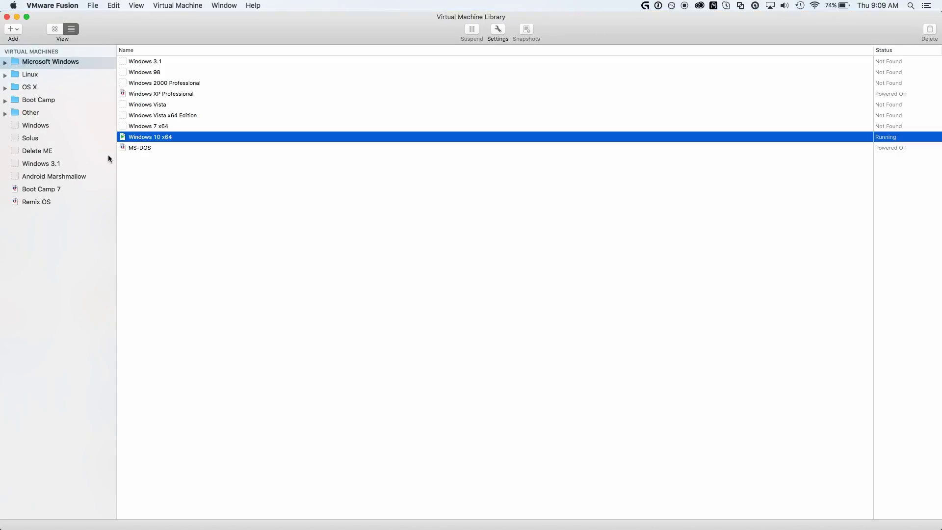
{"action": "left_click", "coordinate": [42, 202]}
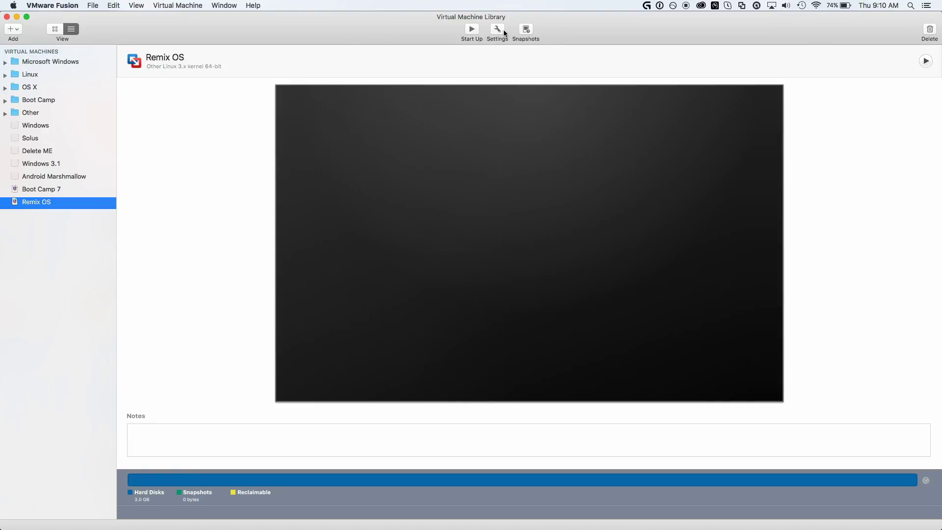
{"action": "left_click", "coordinate": [500, 31]}
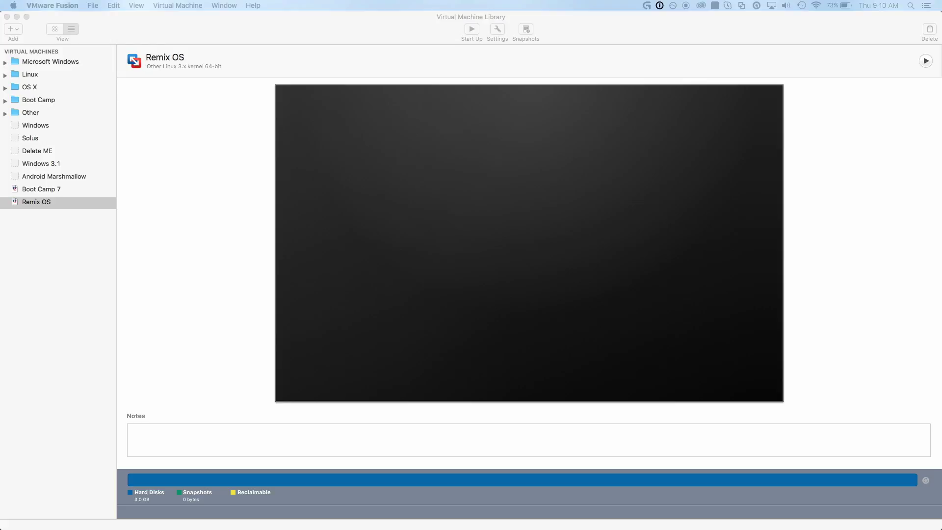
{"action": "left_click", "coordinate": [465, 34]}
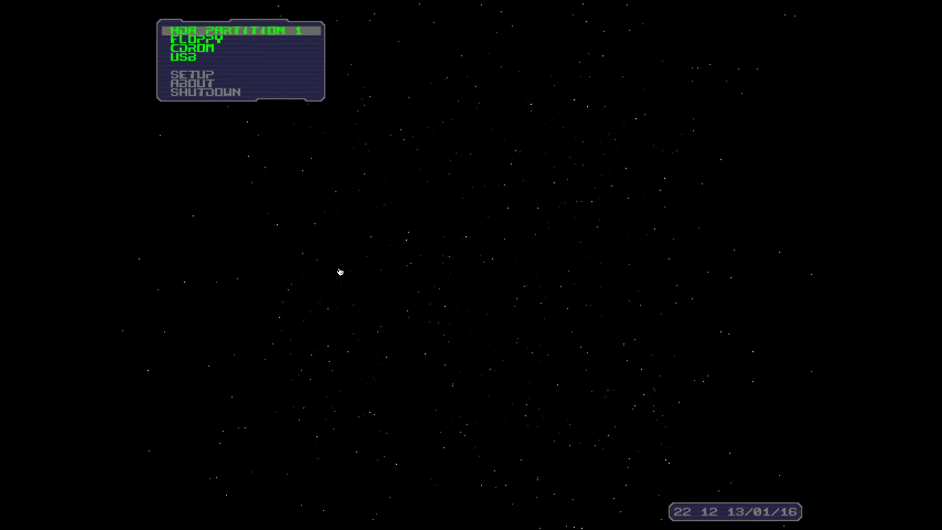
- Boot the virtual machine from the USB entry of the boot manager
{"action": "key", "text": "Down"}
{"action": "key", "text": "Down"}
{"action": "key", "text": "Down"}
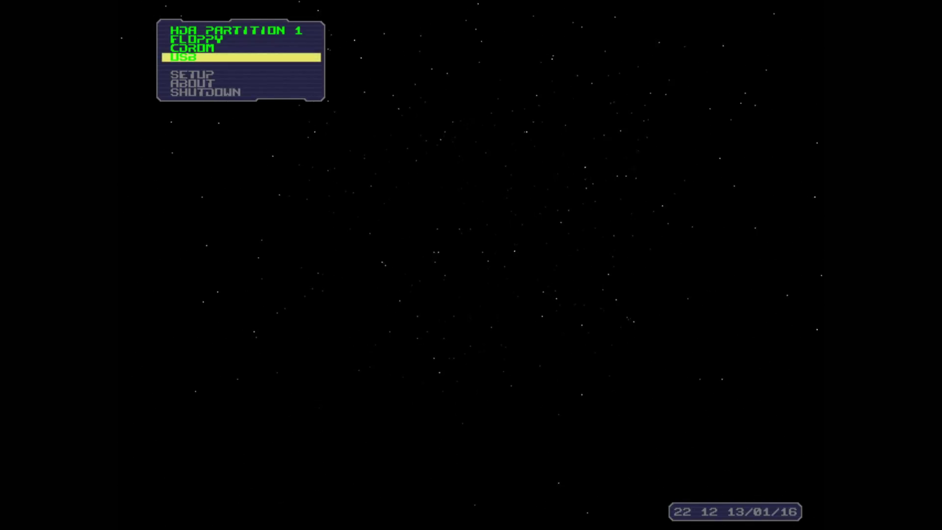
{"action": "key", "text": "Return"}
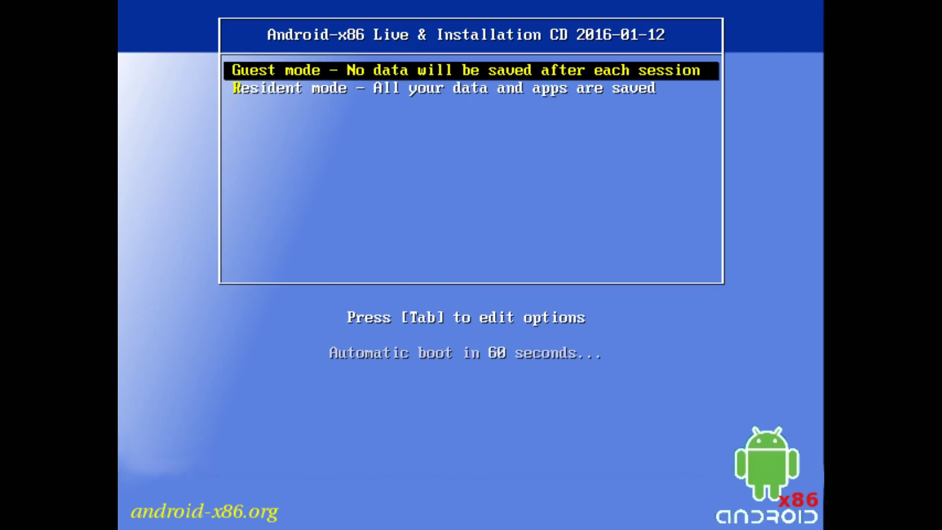
- Boot Remix OS in Resident mode, which saves all data and apps, and continue past the USB writing speed warning
{"action": "key", "text": "Down"}
{"action": "key", "text": "Up"}
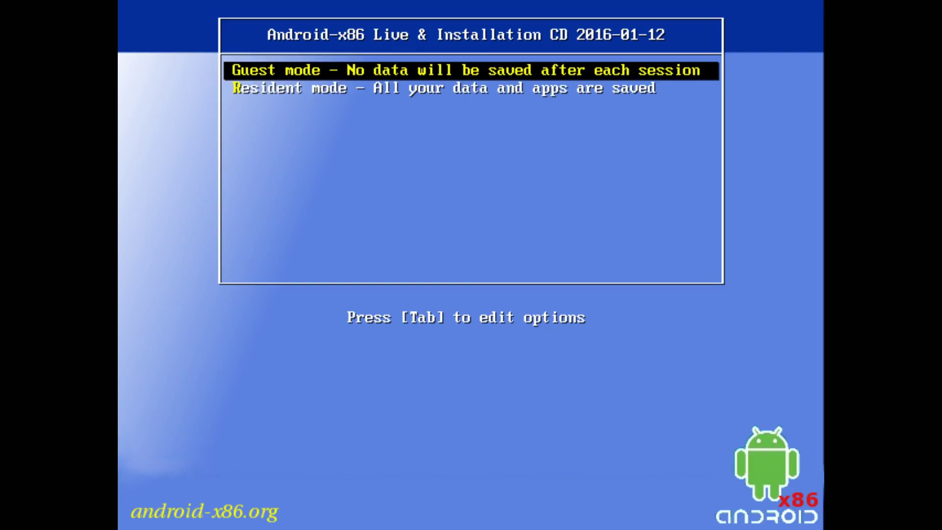
{"action": "key", "text": "Down"}
{"action": "key", "text": "Up"}
{"action": "key", "text": "Down"}
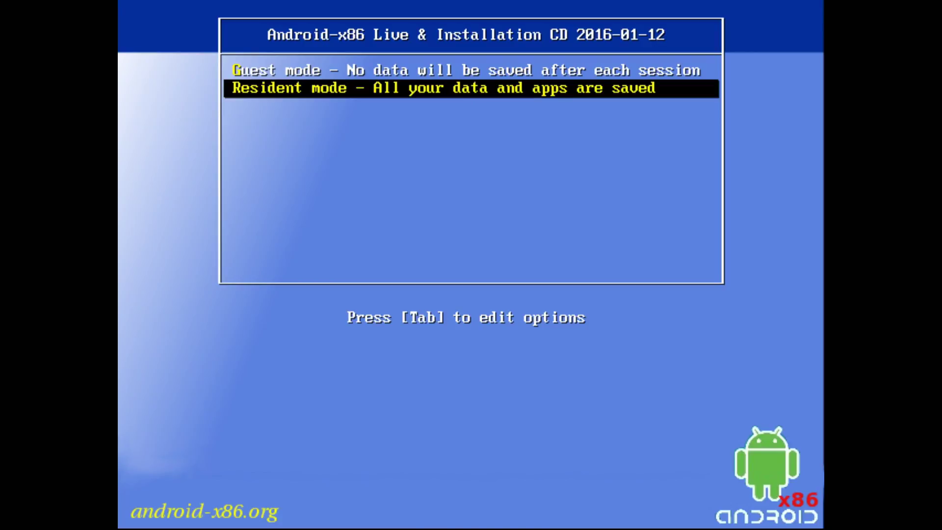
{"action": "key", "text": "Return"}
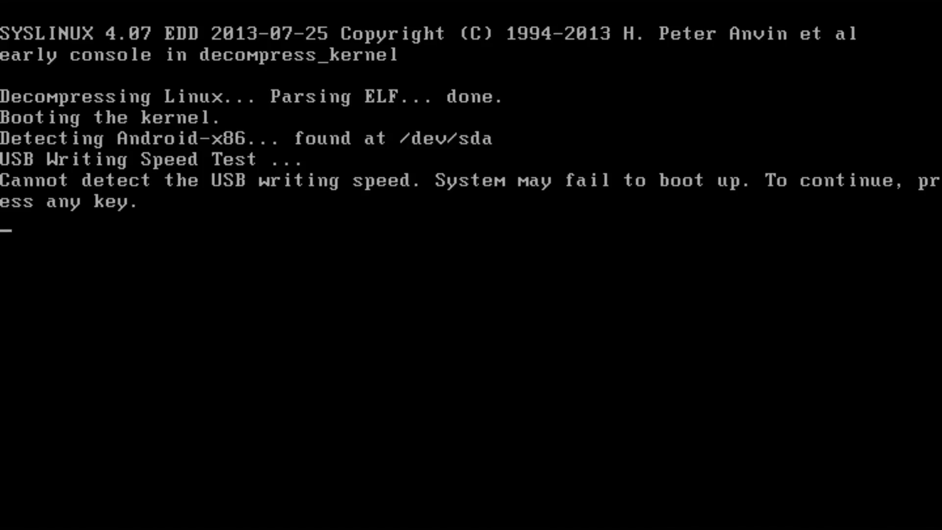
{"action": "key", "text": "Return"}
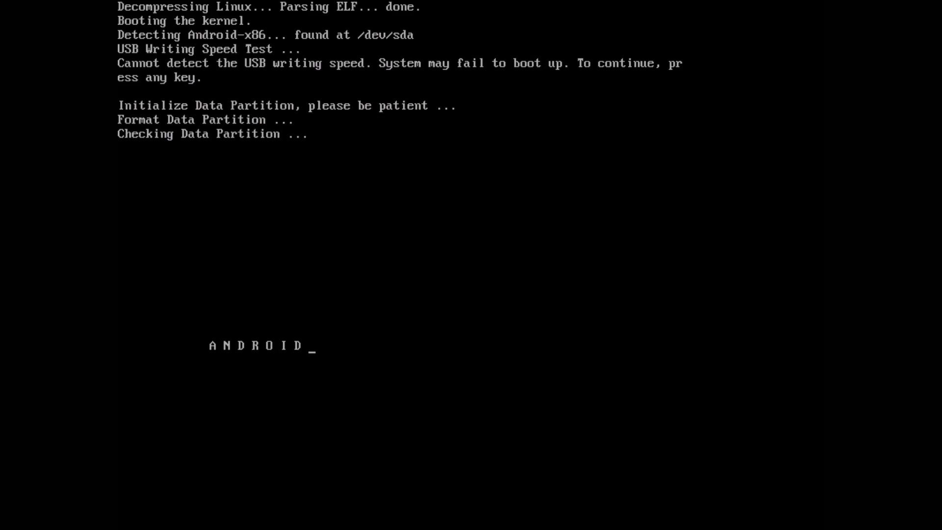